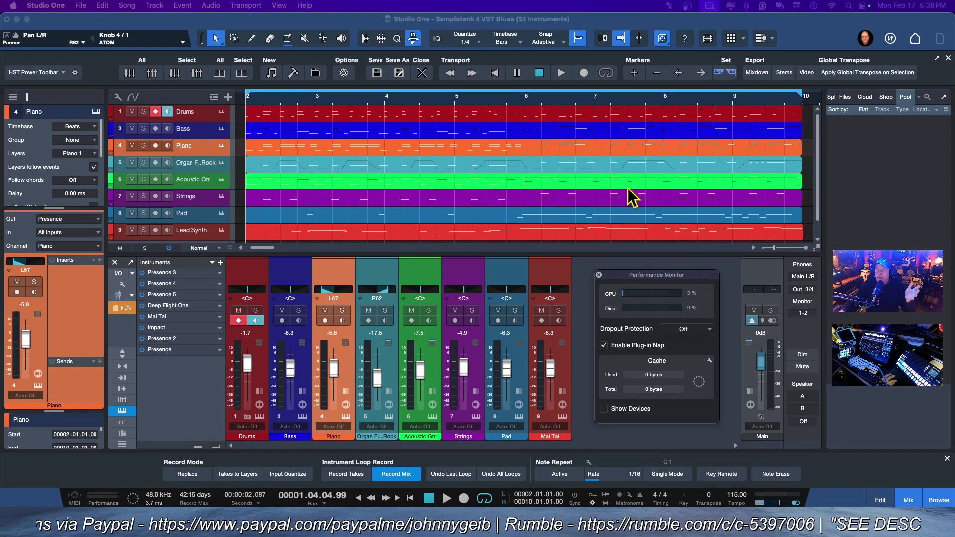
View each track's instrument, from the Drums drum editor to Lead Synth's Mai Tai, then stop playback
{"action": "left_click", "coordinate": [222, 112]}
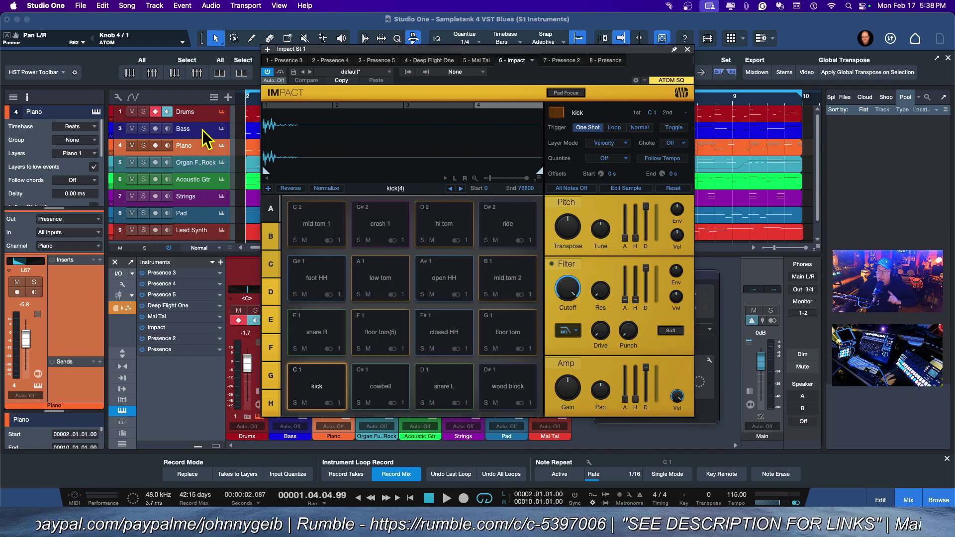
{"action": "left_click", "coordinate": [203, 130]}
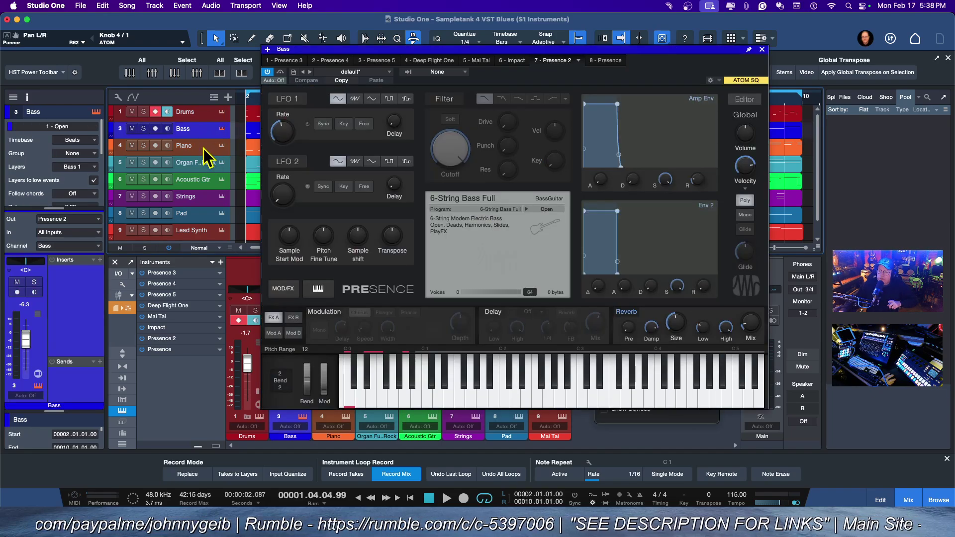
{"action": "left_click", "coordinate": [204, 146]}
{"action": "left_click", "coordinate": [201, 163]}
{"action": "left_click", "coordinate": [199, 180]}
{"action": "left_click", "coordinate": [200, 199]}
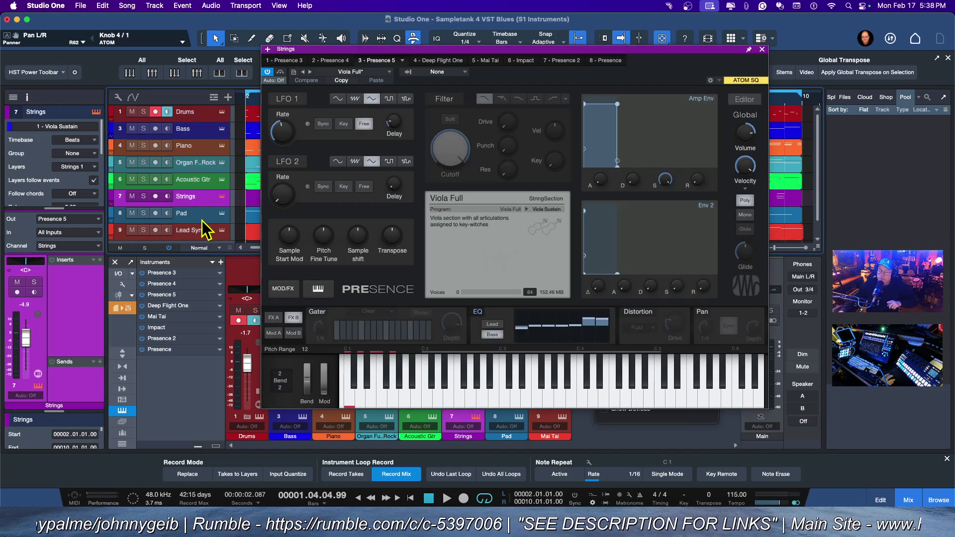
{"action": "left_click", "coordinate": [201, 217]}
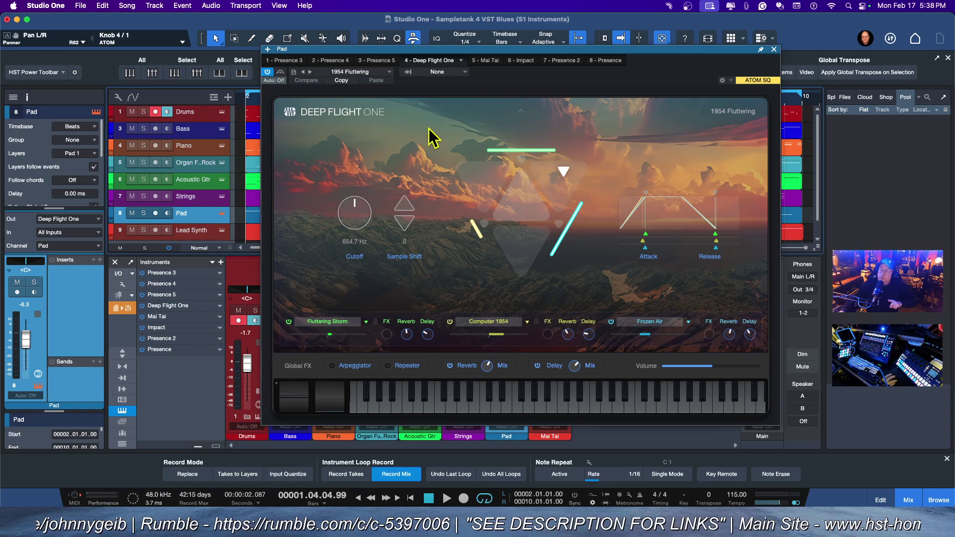
{"action": "left_click", "coordinate": [197, 229]}
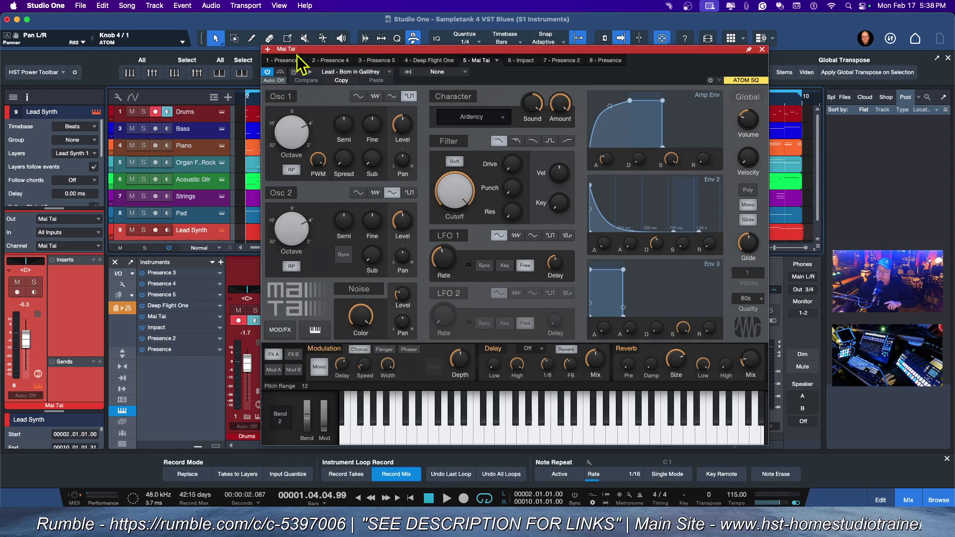
{"action": "left_click", "coordinate": [762, 49]}
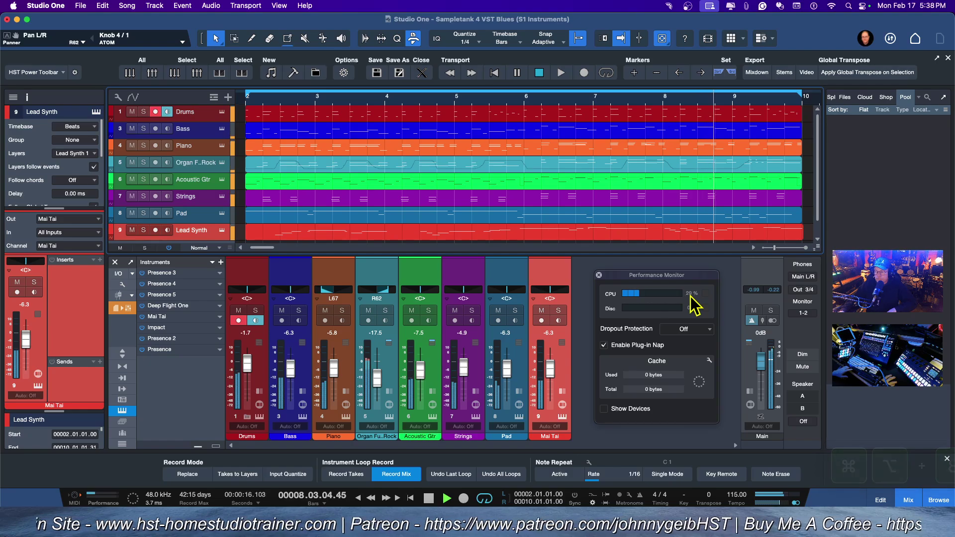
{"action": "key", "text": "space"}
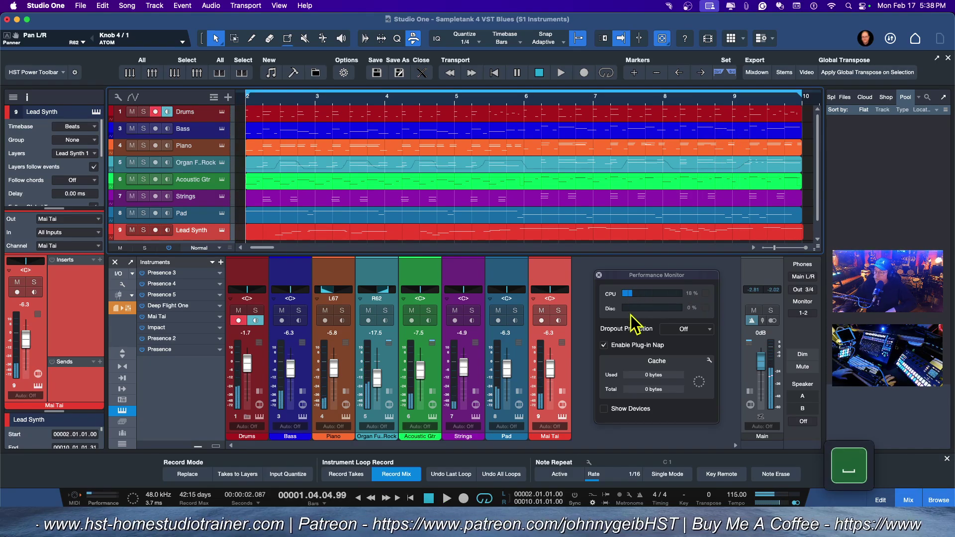
Watch per-plugin CPU usage in an enlarged Performance Monitor during playback, then close it
{"action": "left_click", "coordinate": [604, 410]}
{"action": "left_click_drag", "start_coordinate": [667, 271], "coordinate": [663, 82]}
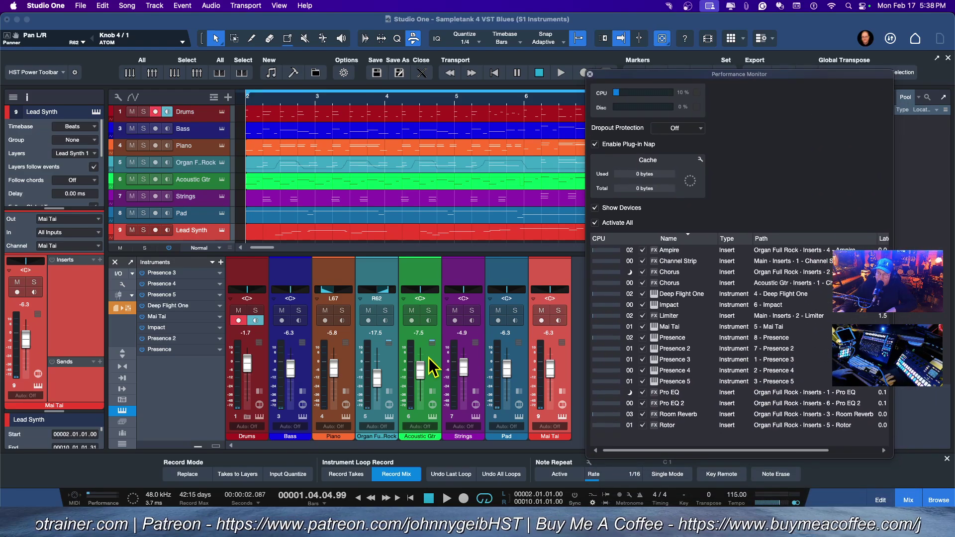
{"action": "key", "text": "space"}
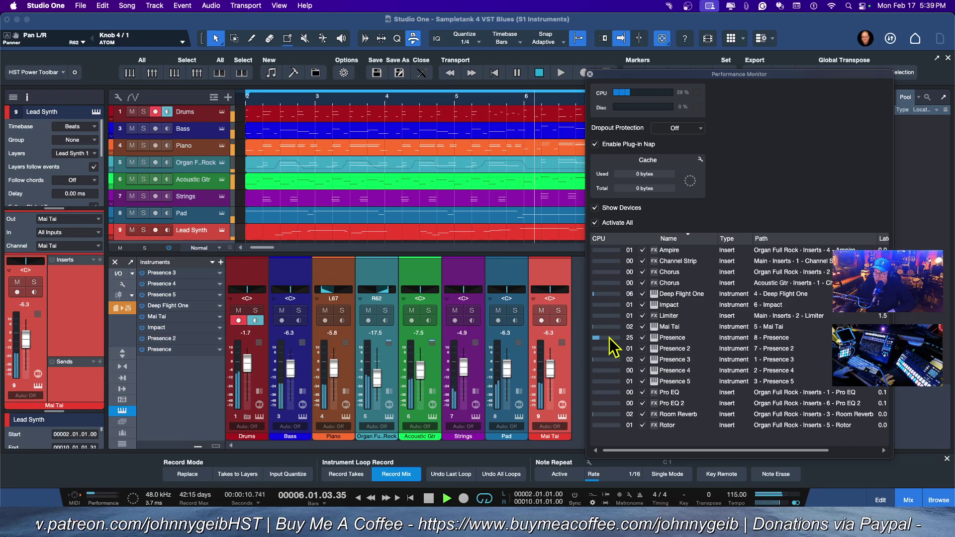
{"action": "key", "text": "space"}
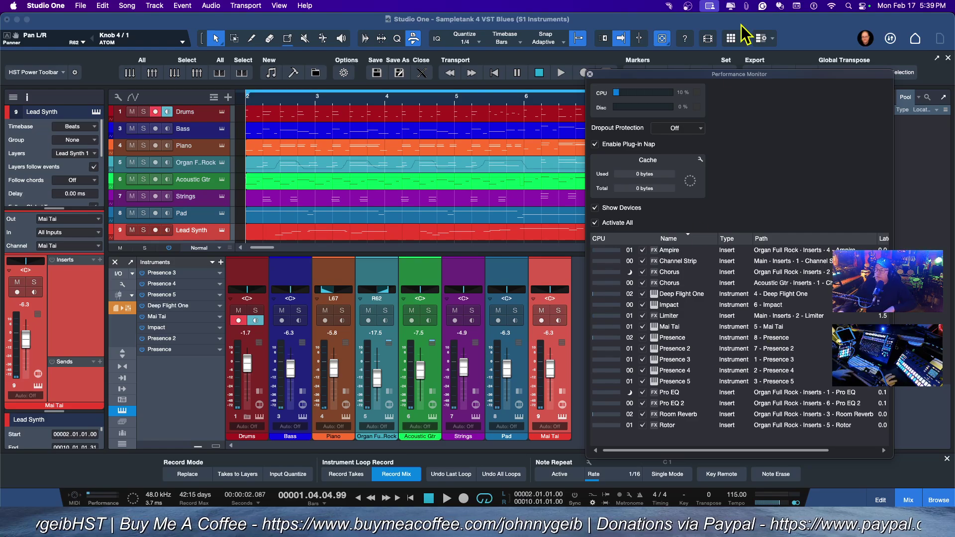
{"action": "left_click", "coordinate": [590, 74]}
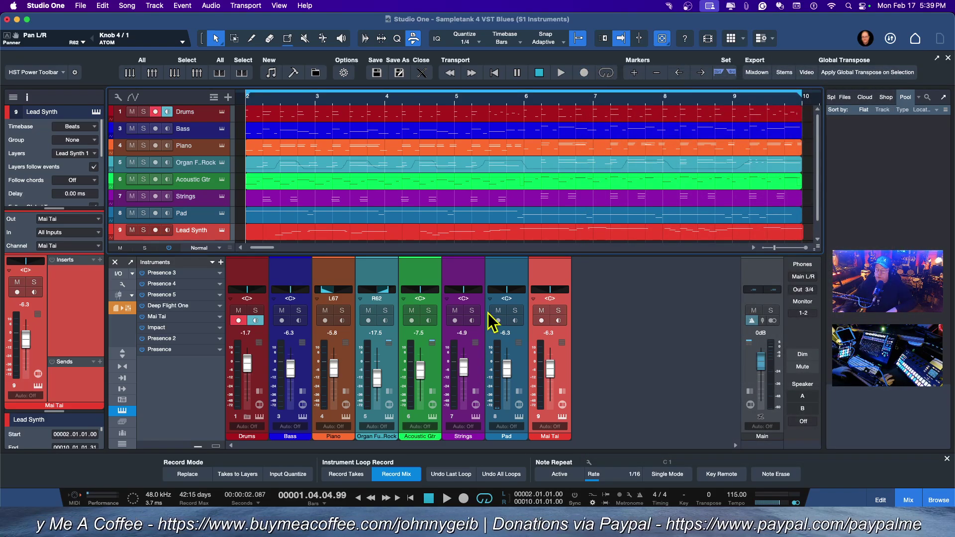
Reopen the Performance Monitor with its device list hidden and move it off the arrangement
{"action": "left_click", "coordinate": [101, 498]}
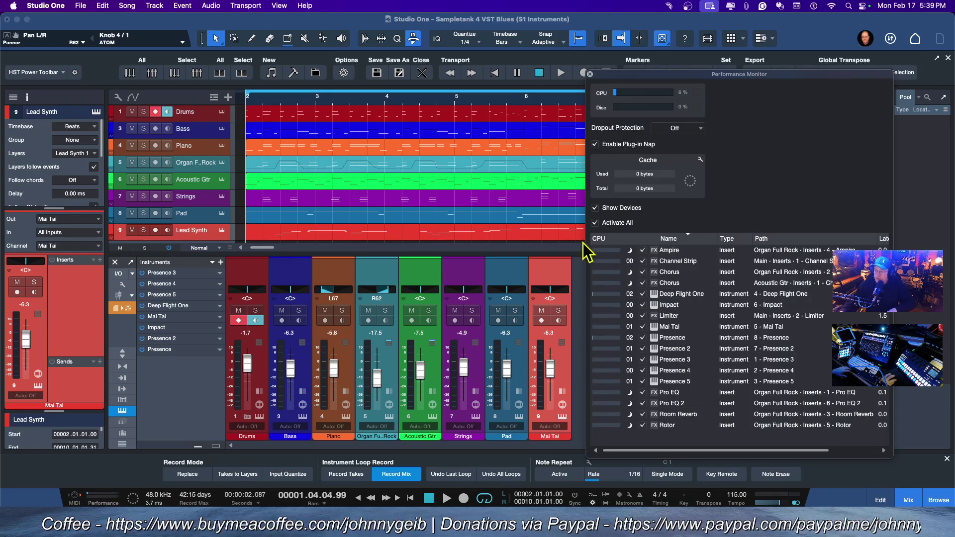
{"action": "left_click", "coordinate": [598, 208]}
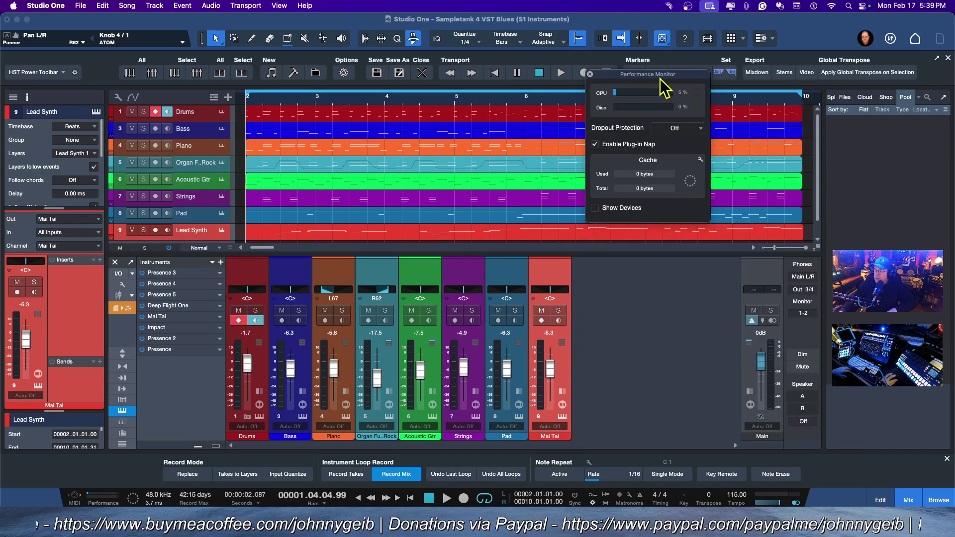
{"action": "left_click_drag", "start_coordinate": [662, 82], "coordinate": [682, 290]}
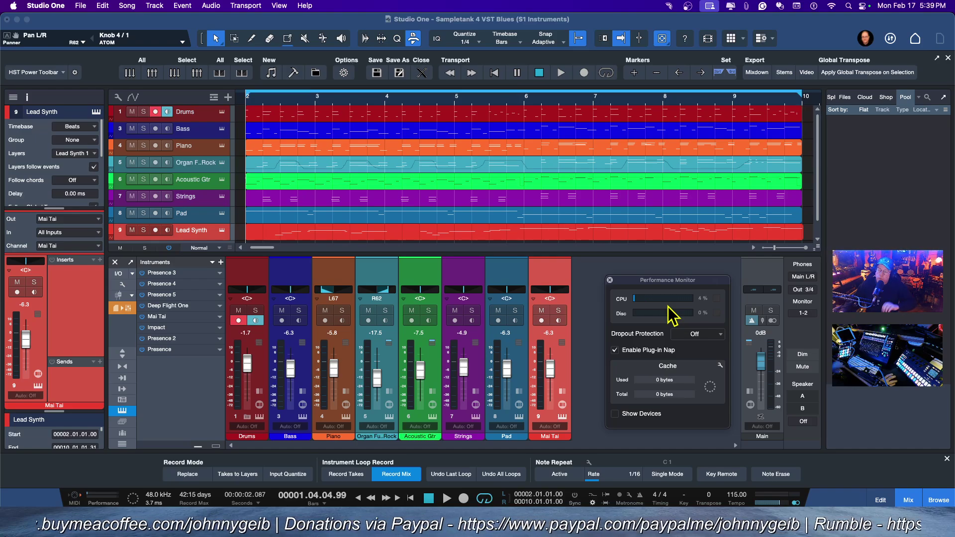
Select the Drums, Bass, Piano and Organ Full Rock tracks together
{"action": "left_click", "coordinate": [207, 114]}
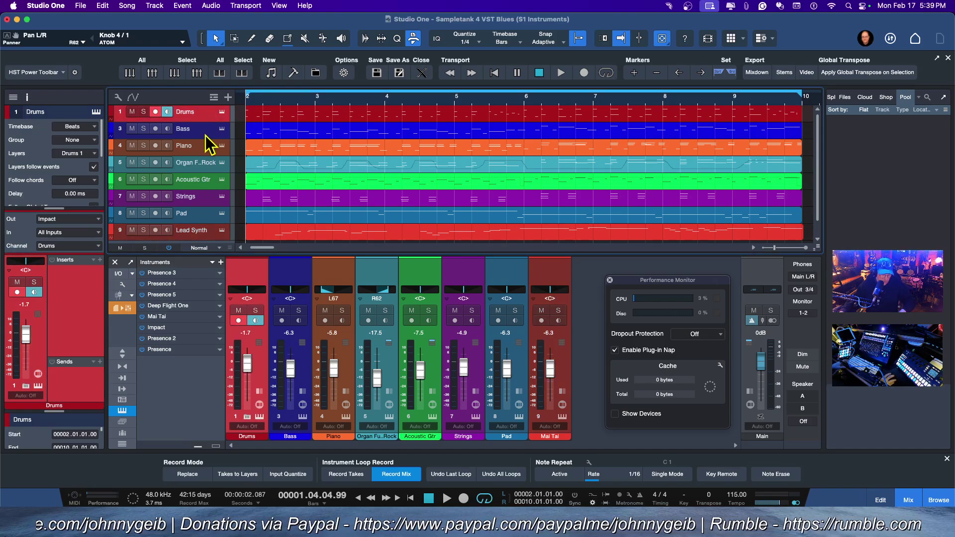
{"action": "key", "text": "shift"}
{"action": "left_click", "coordinate": [205, 135], "text": "shift"}
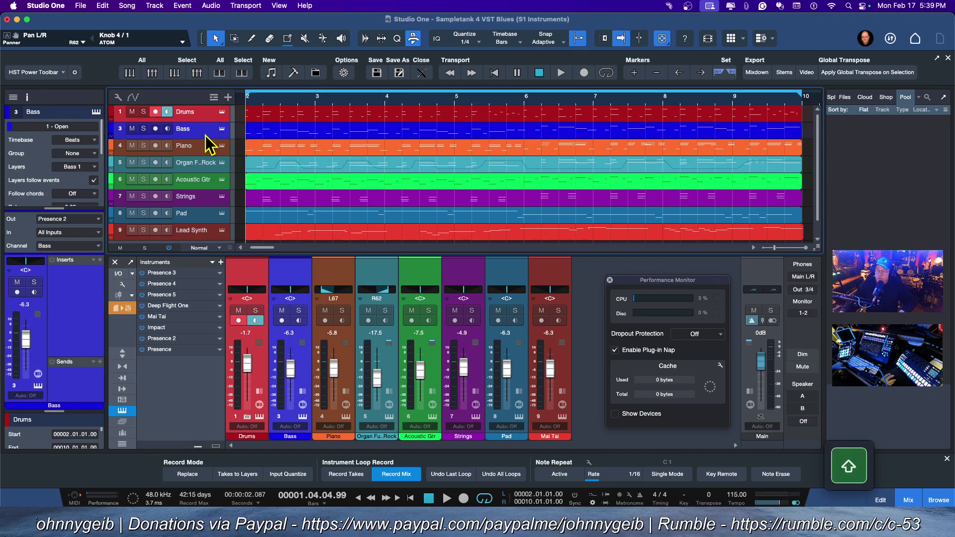
{"action": "left_click", "coordinate": [202, 154]}
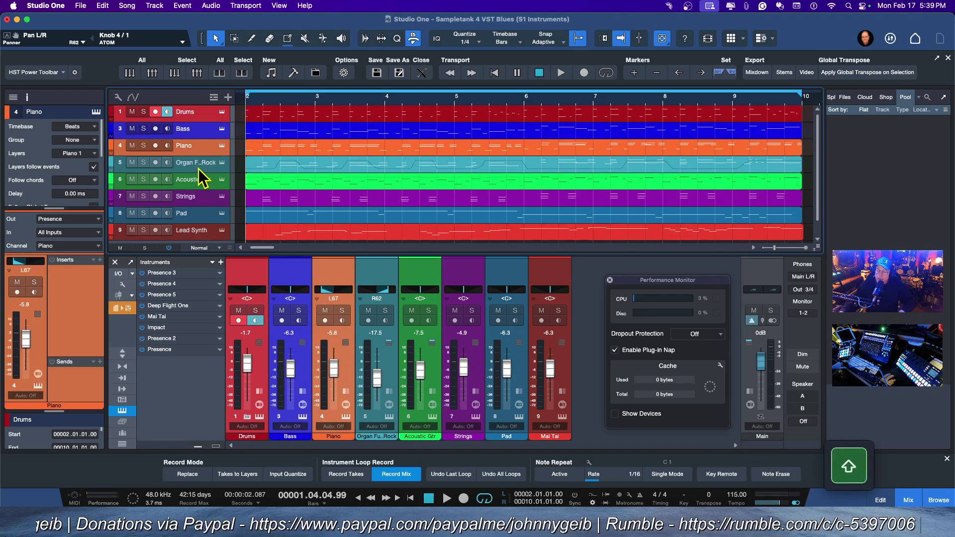
{"action": "left_click", "coordinate": [199, 169]}
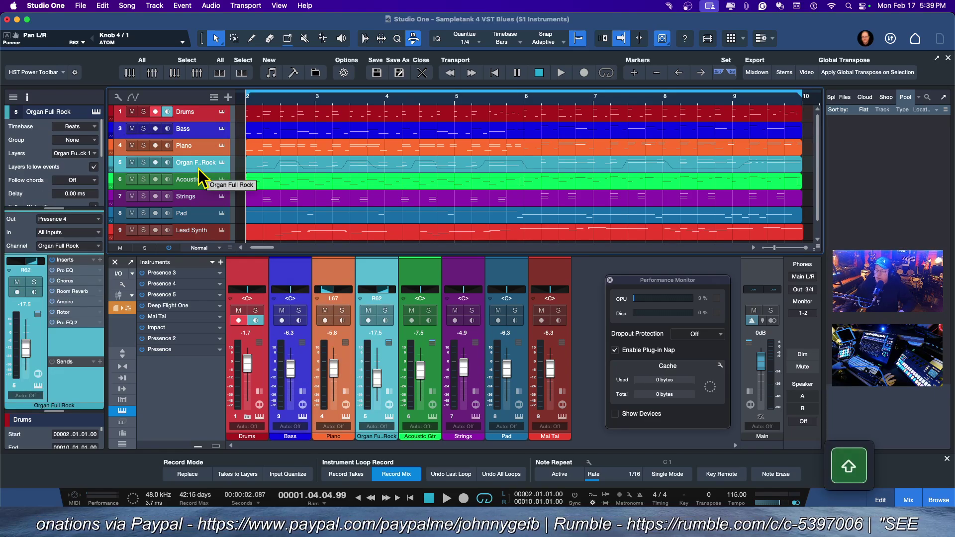
Transform the four selected tracks to audio with Render Inserts, Preserve State and Remove Instrument enabled
{"action": "right_click", "coordinate": [206, 116]}
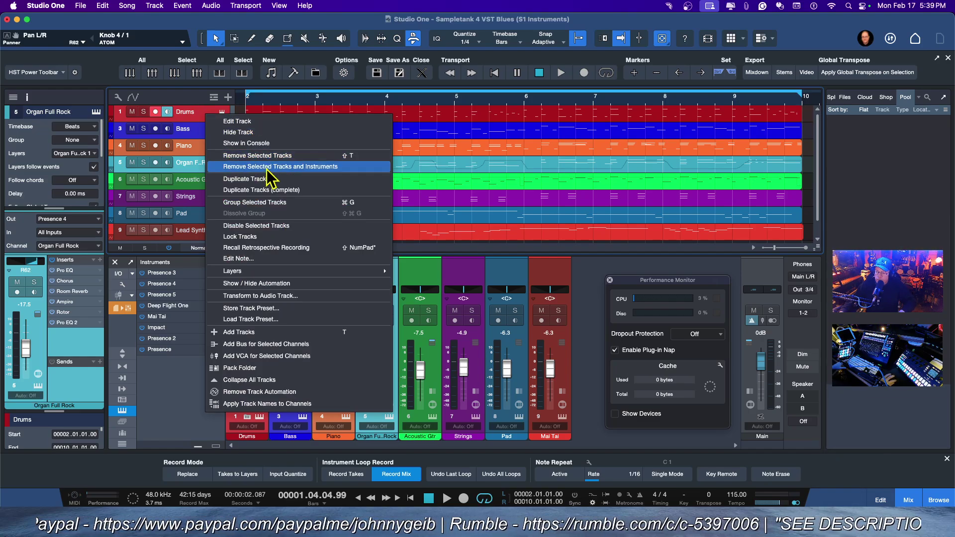
{"action": "left_click", "coordinate": [251, 298]}
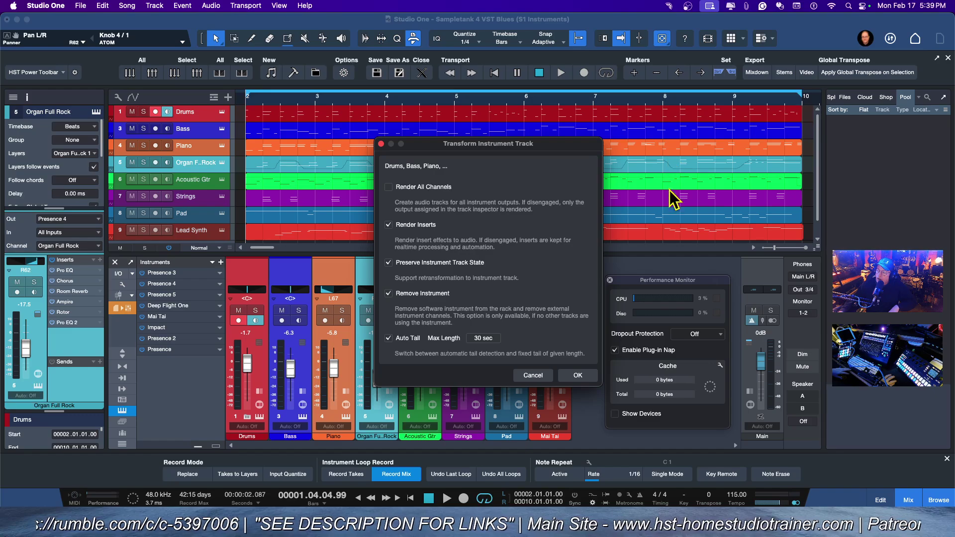
{"action": "left_click", "coordinate": [577, 376]}
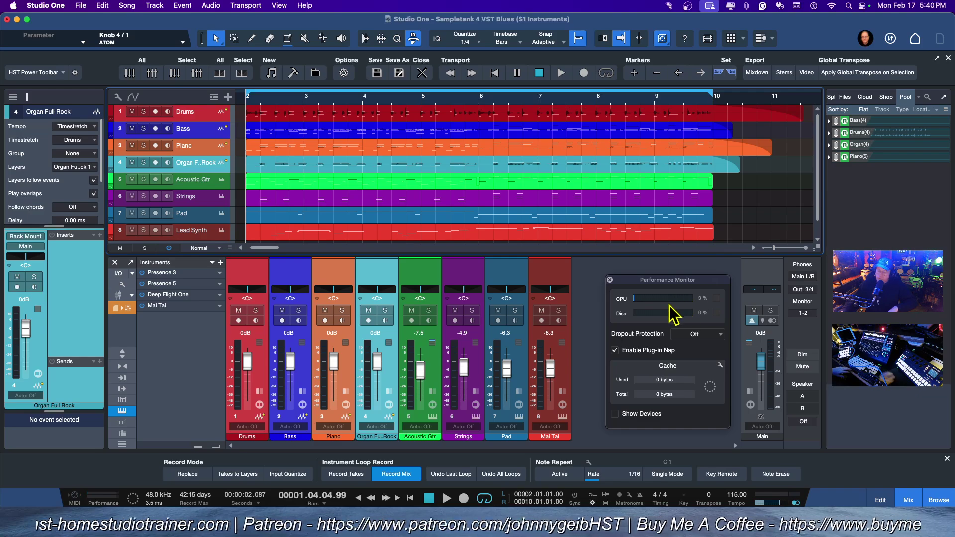
Show the remaining plug-ins' CPU use, such as Mai Tai and Presence 3, in the Performance Monitor and stop playback
{"action": "key", "text": "super+alt+equal"}
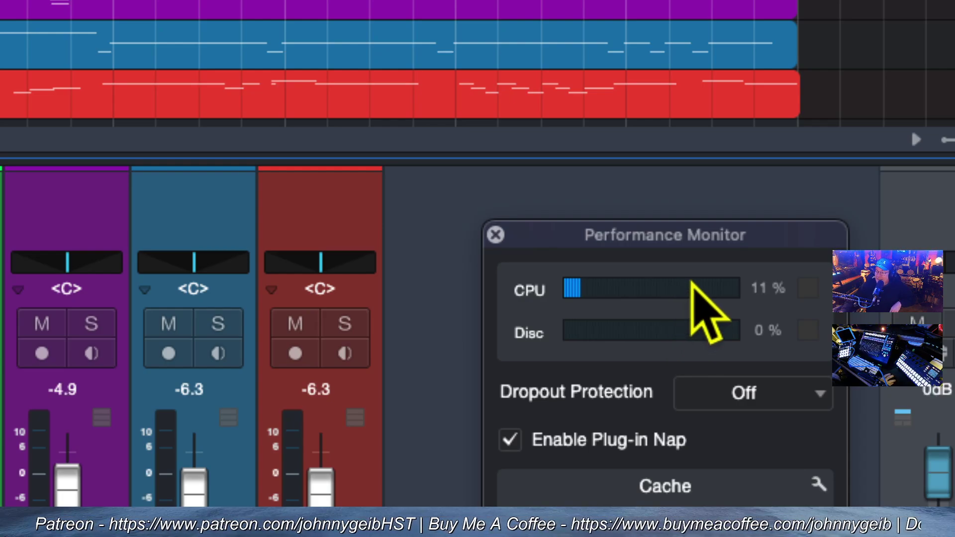
{"action": "left_click_drag", "start_coordinate": [684, 239], "coordinate": [665, 197]}
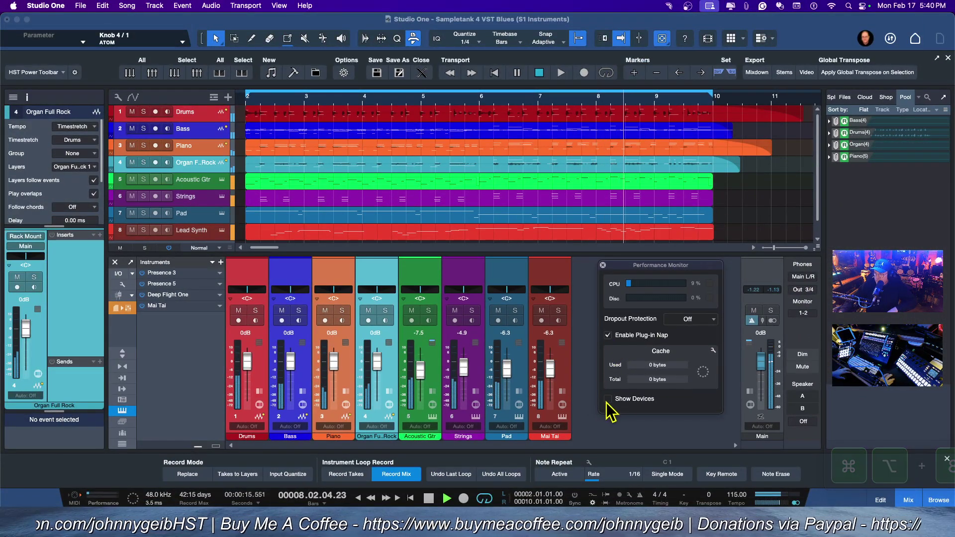
{"action": "left_click", "coordinate": [607, 399]}
{"action": "left_click_drag", "start_coordinate": [707, 268], "coordinate": [711, 153]}
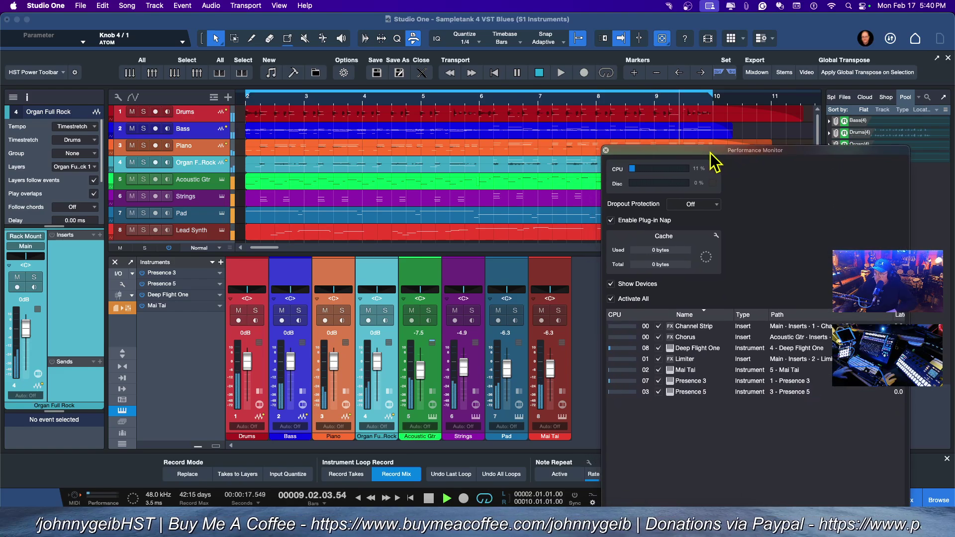
{"action": "key", "text": "space"}
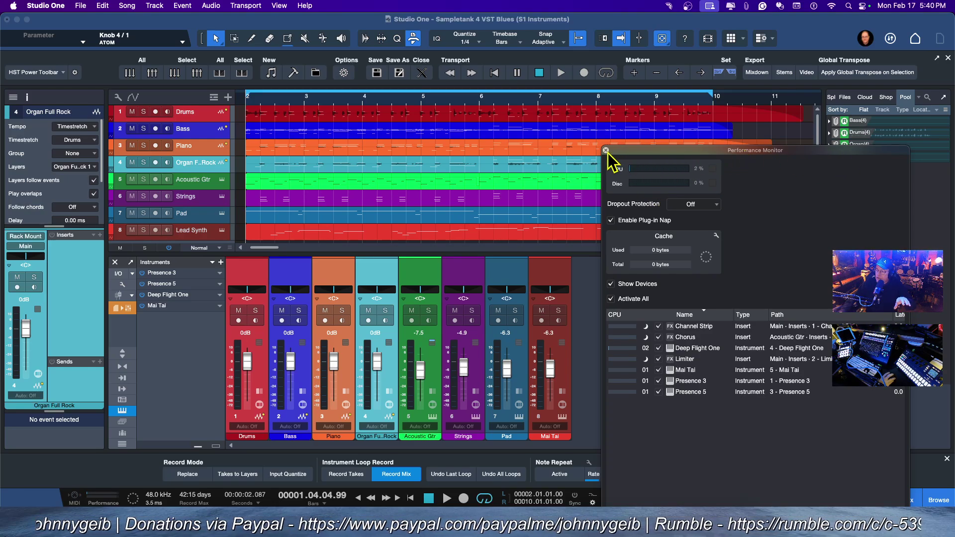
Hide the monitor's device list, select Acoustic Gtr through Lead Synth, and start Transform to Audio Track
{"action": "left_click", "coordinate": [611, 284]}
{"action": "left_click_drag", "start_coordinate": [676, 151], "coordinate": [685, 297]}
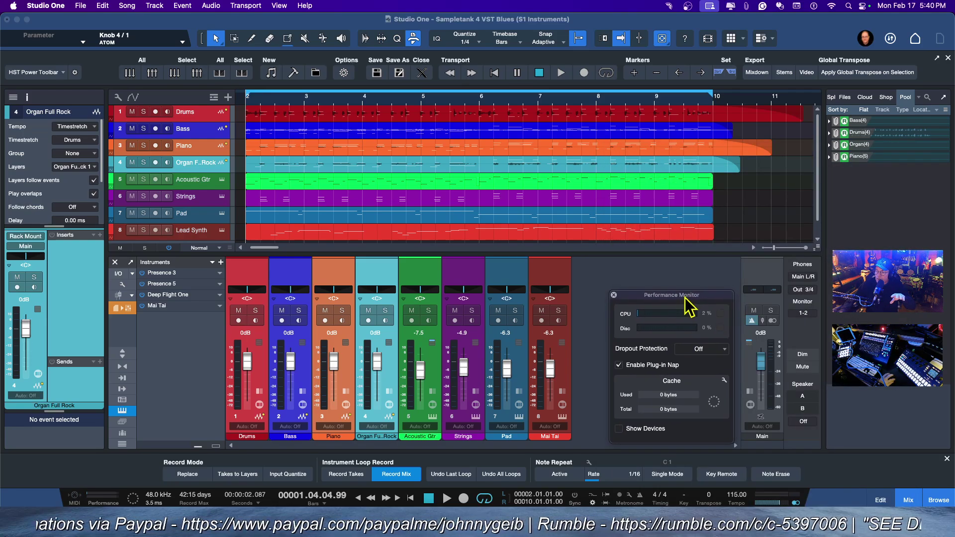
{"action": "left_click", "coordinate": [196, 174]}
{"action": "scroll", "coordinate": [204, 180], "scroll_direction": "down", "scroll_amount": 1}
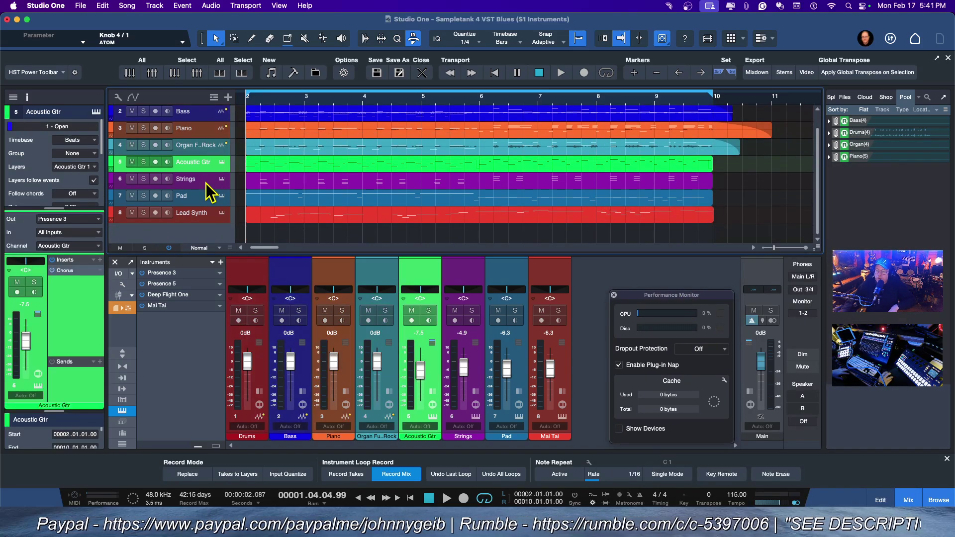
{"action": "left_click", "coordinate": [204, 216]}
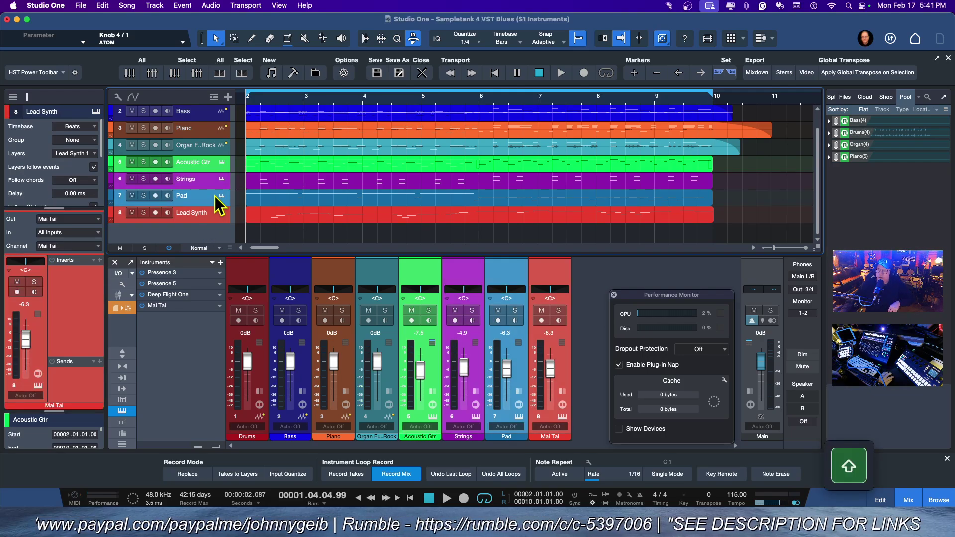
{"action": "scroll", "coordinate": [215, 196], "scroll_direction": "up", "scroll_amount": 1}
{"action": "right_click", "coordinate": [199, 183]}
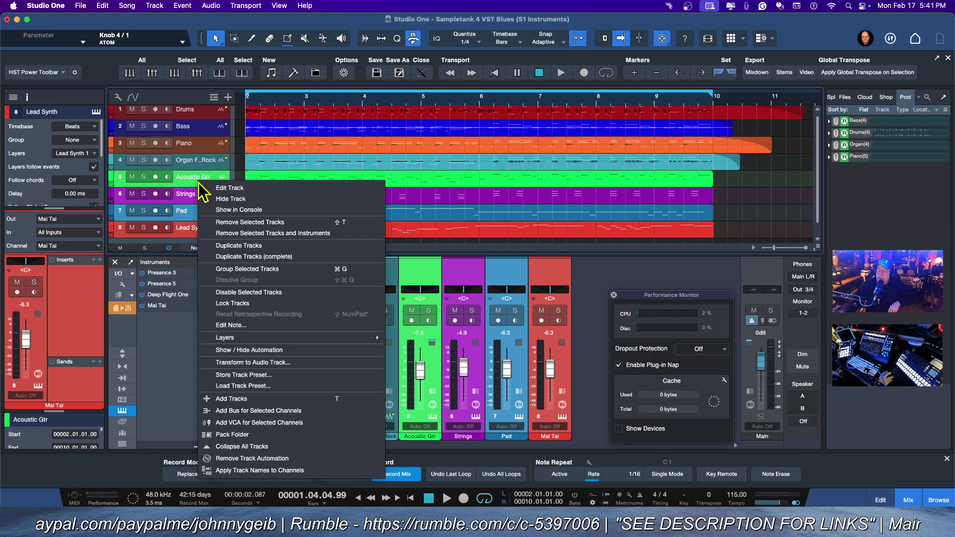
{"action": "left_click", "coordinate": [250, 365]}
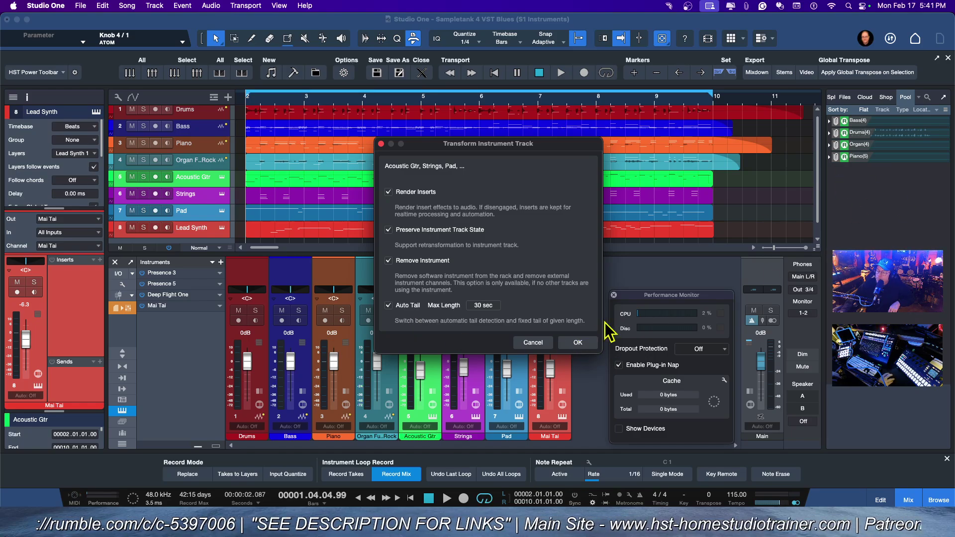
Render Acoustic Gtr, Strings, Pad and Lead Synth to audio and play back at about 1% CPU
{"action": "left_click", "coordinate": [578, 342]}
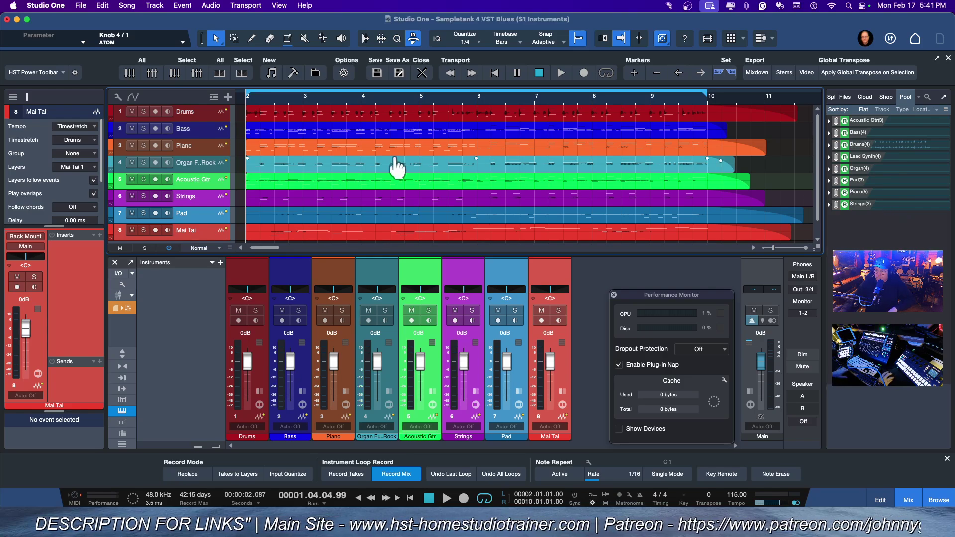
{"action": "key", "text": "space"}
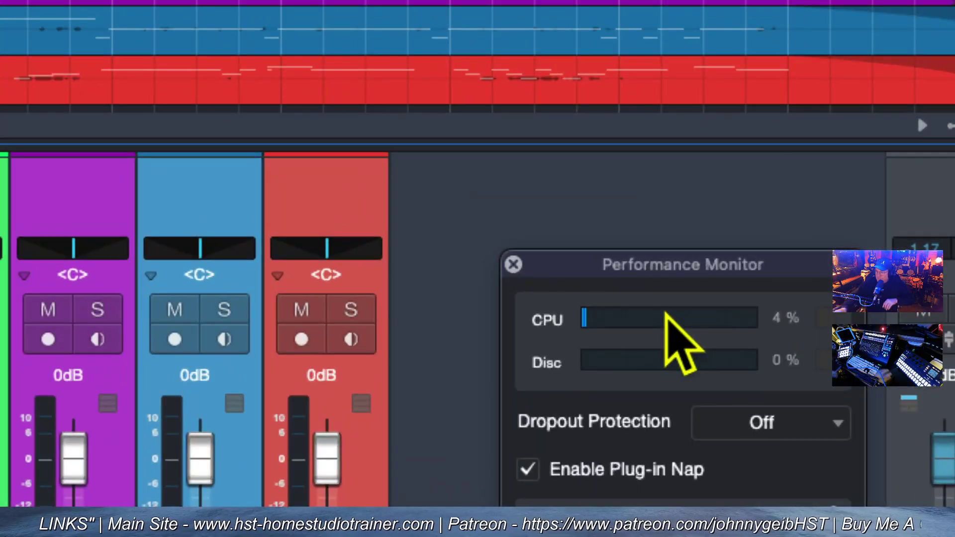
{"action": "left_click_drag", "start_coordinate": [644, 273], "coordinate": [605, 193]}
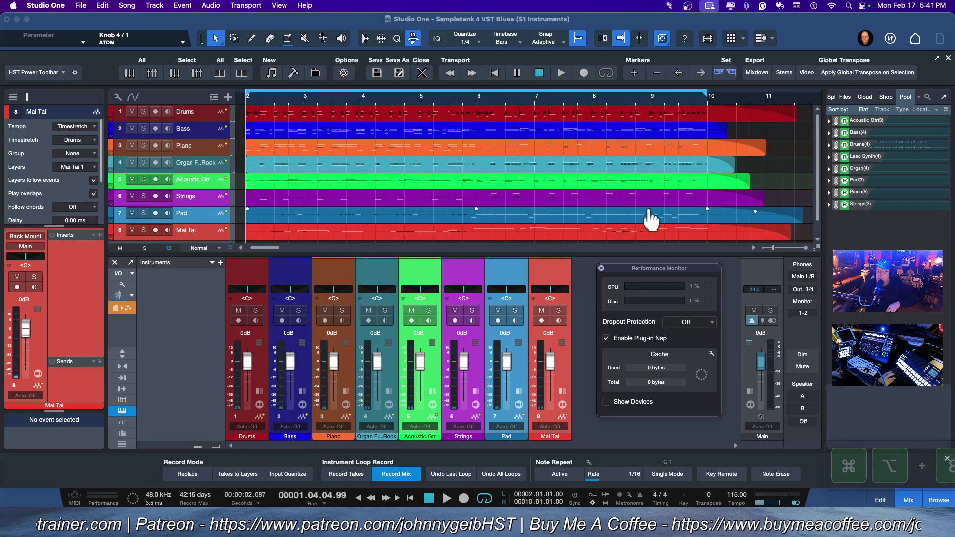
Turn Acoustic Gtr back into a Presence 3 instrument track and briefly solo it during playback
{"action": "left_click", "coordinate": [203, 202]}
{"action": "left_click", "coordinate": [209, 184]}
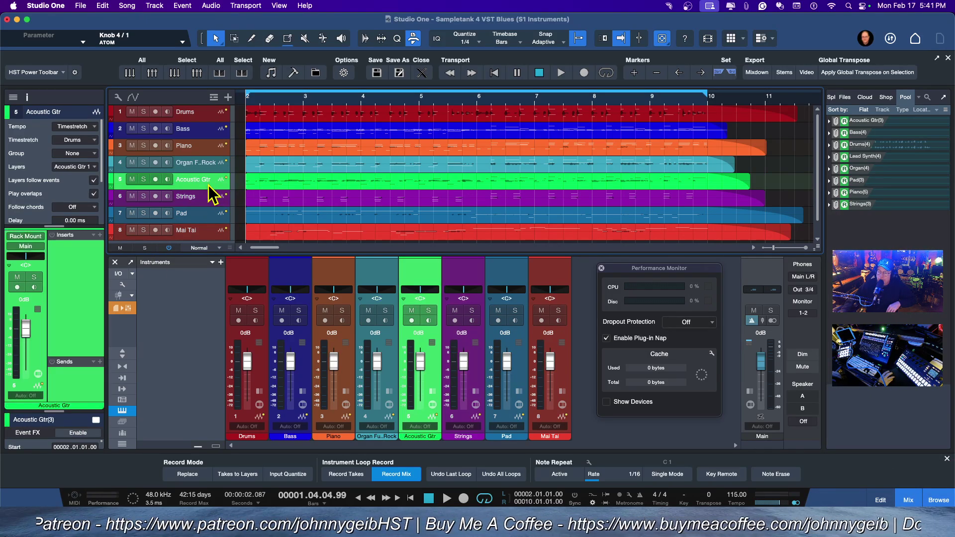
{"action": "right_click", "coordinate": [211, 195]}
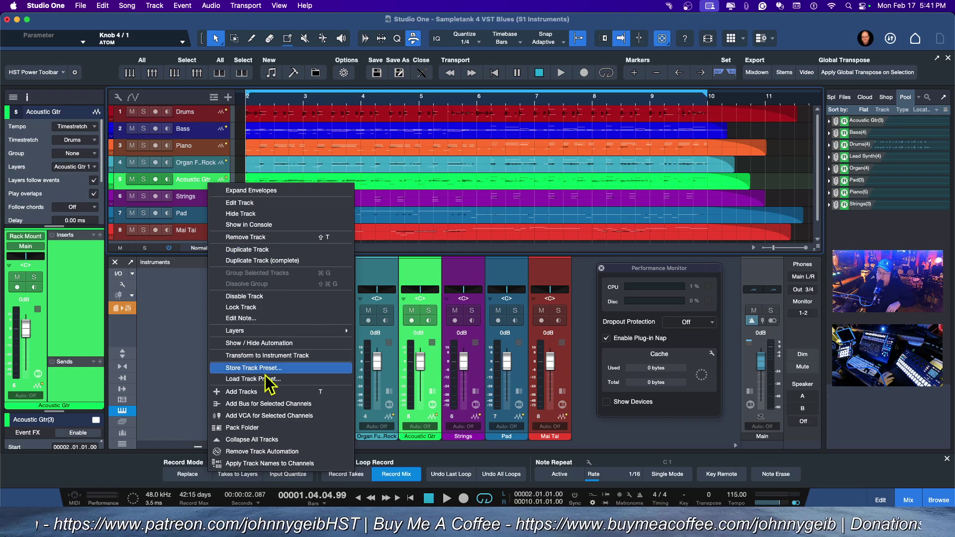
{"action": "left_click", "coordinate": [247, 357]}
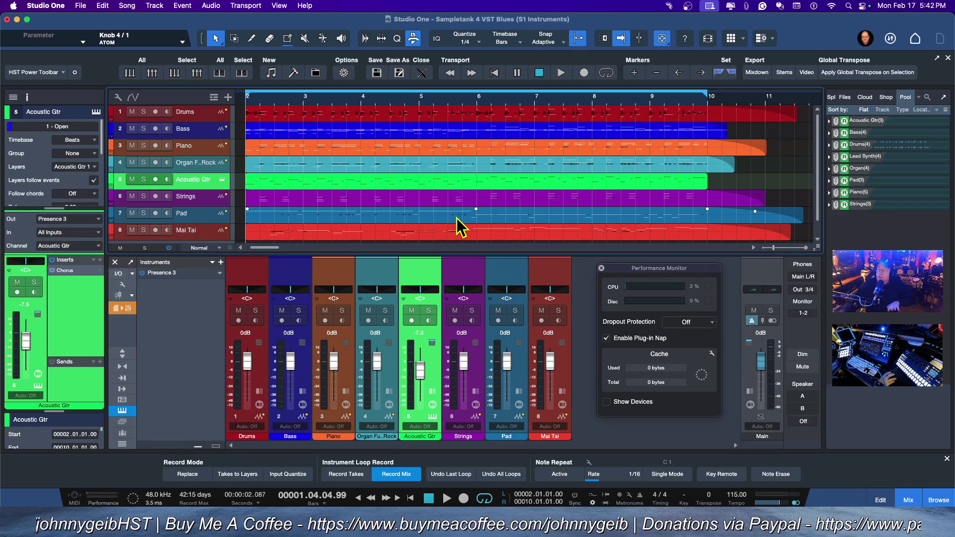
{"action": "left_click", "coordinate": [142, 179]}
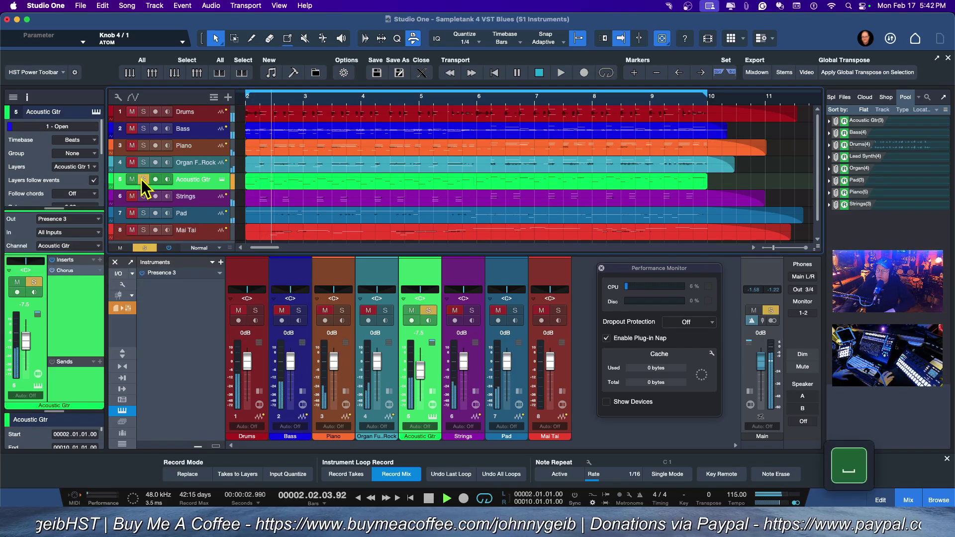
{"action": "left_click", "coordinate": [142, 180]}
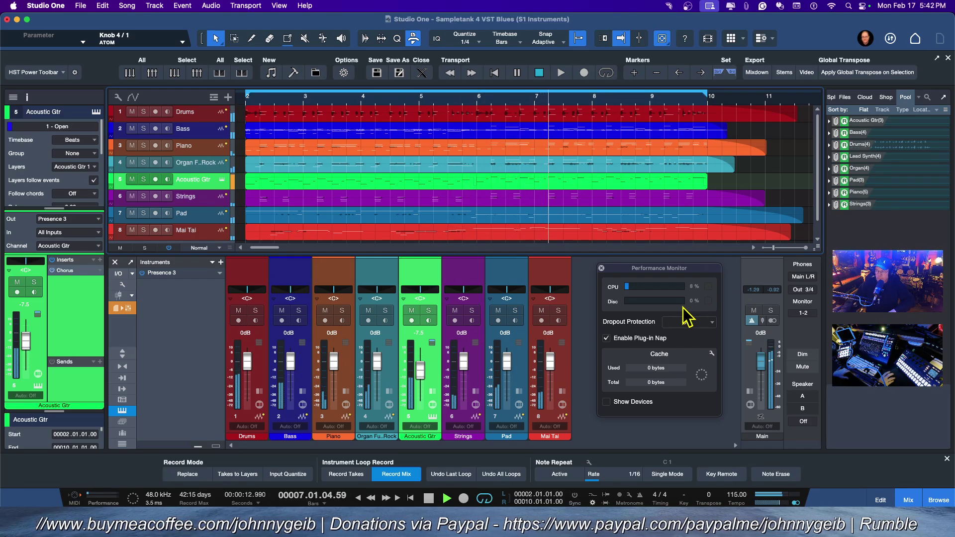
Stop playback and undo the Acoustic Gtr instrument conversion with Cmd+Z
{"action": "key", "text": "space"}
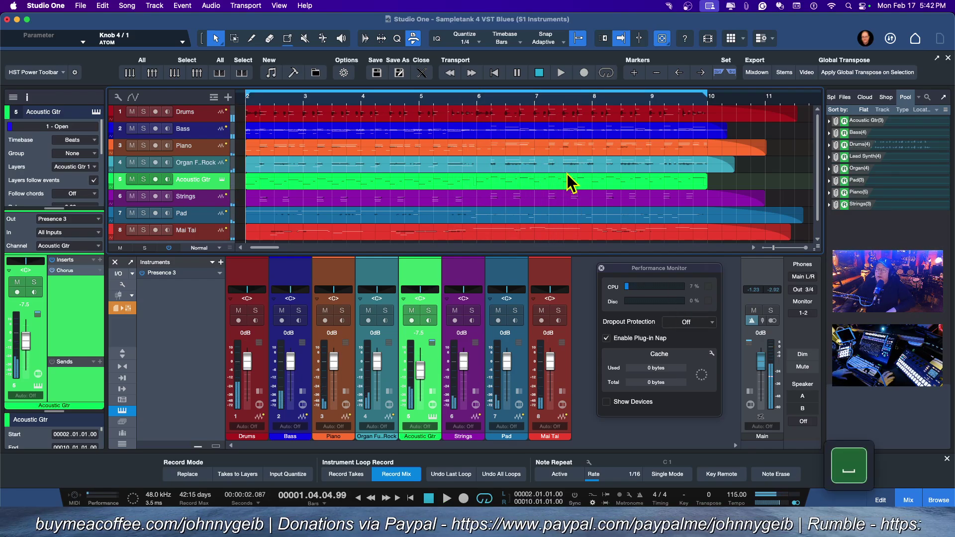
{"action": "left_click", "coordinate": [211, 112]}
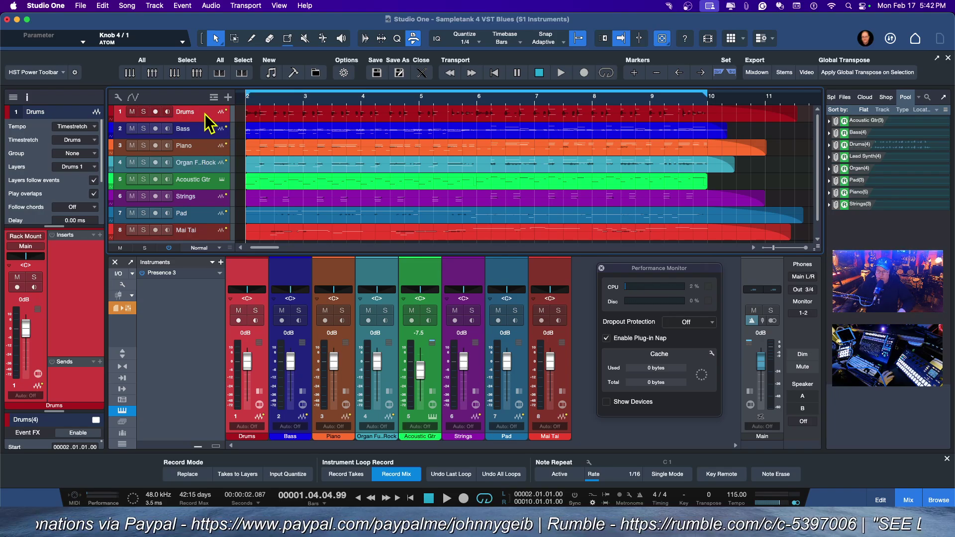
{"action": "key", "text": "super"}
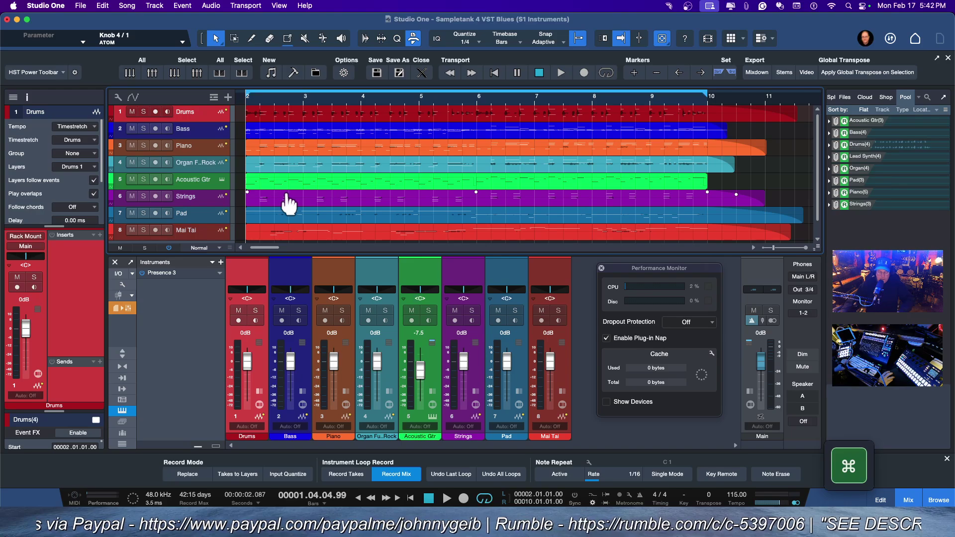
{"action": "key", "text": "super+z"}
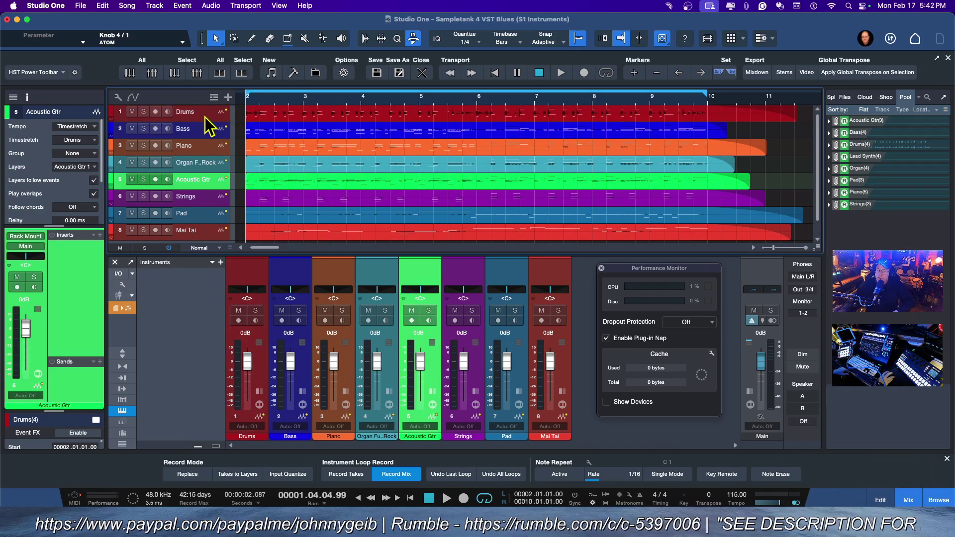
Select all eight tracks from Drums down to Mai Tai
{"action": "left_click", "coordinate": [205, 118]}
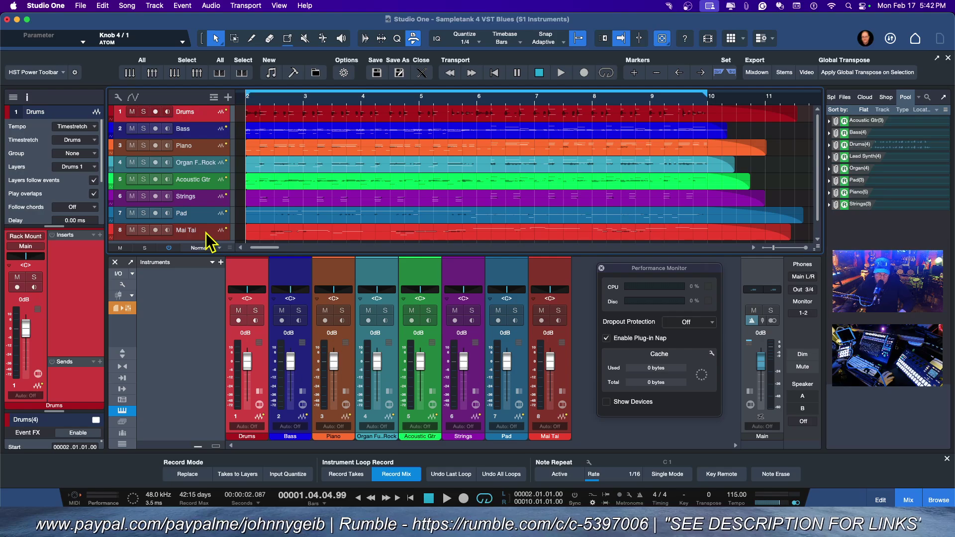
{"action": "key", "text": "shift"}
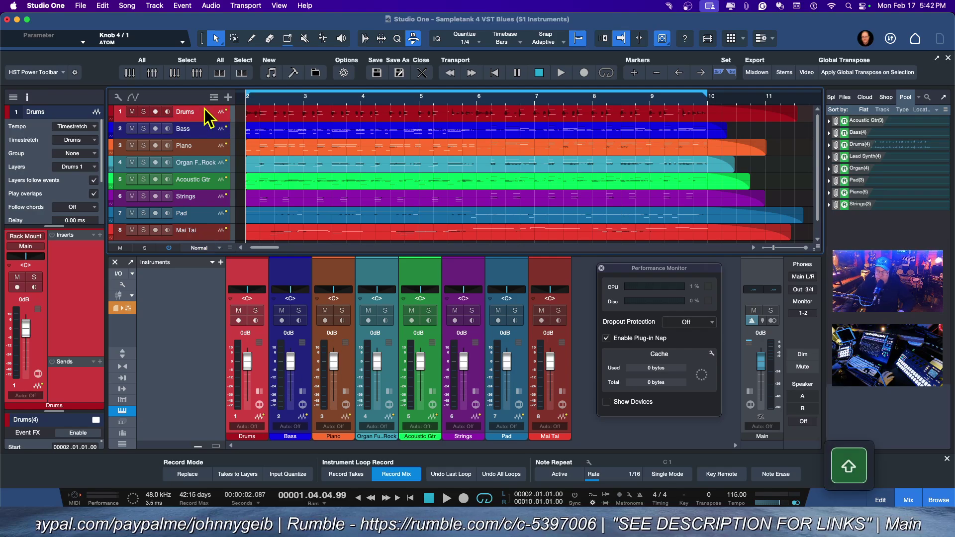
{"action": "left_click", "coordinate": [204, 239], "text": "shift"}
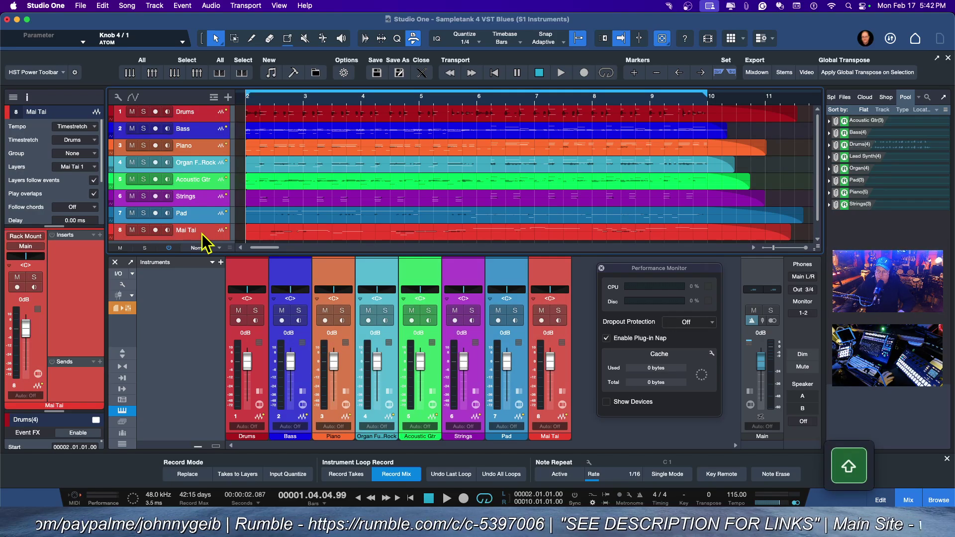
Transform all eight selected audio tracks back into instrument tracks, reloading Impact, Presence, Deep Flight One and Mai Tai
{"action": "right_click", "coordinate": [204, 120]}
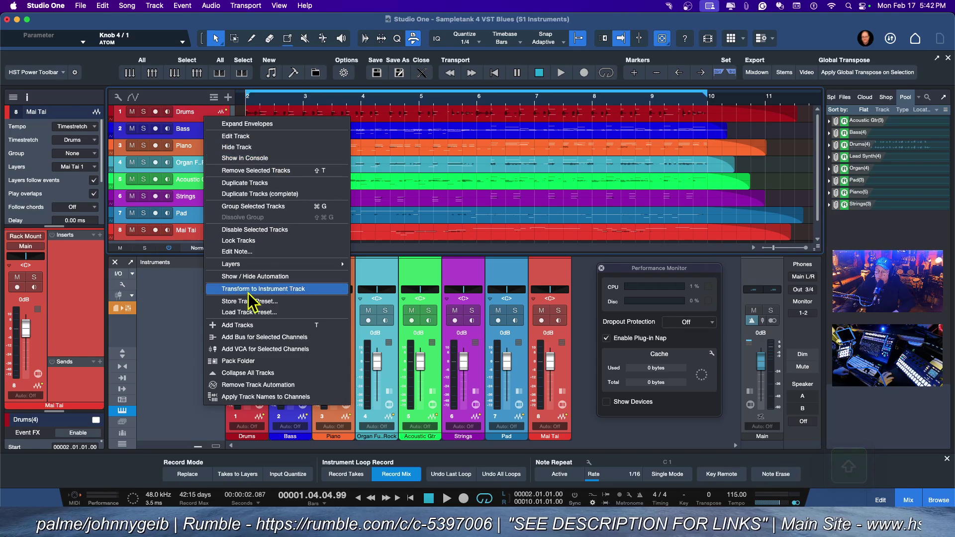
{"action": "left_click", "coordinate": [285, 289]}
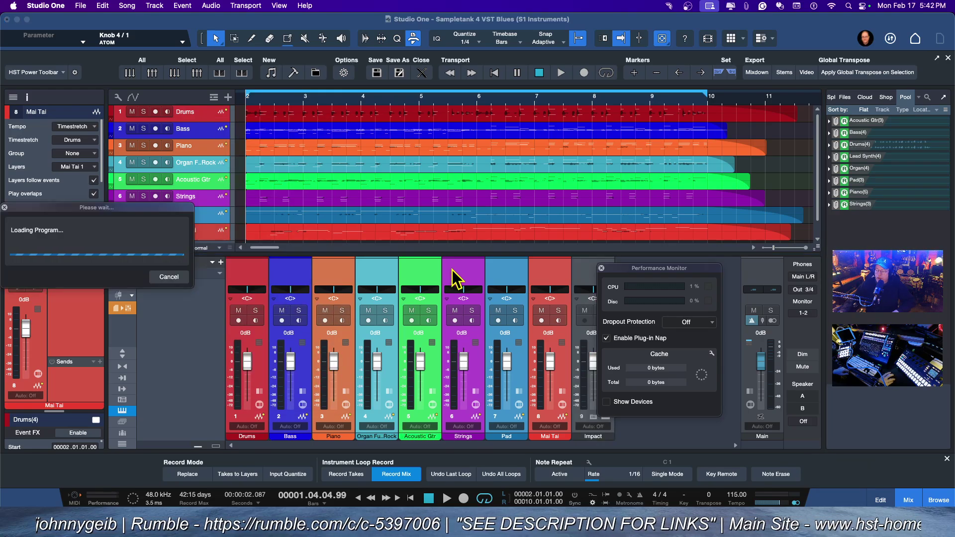